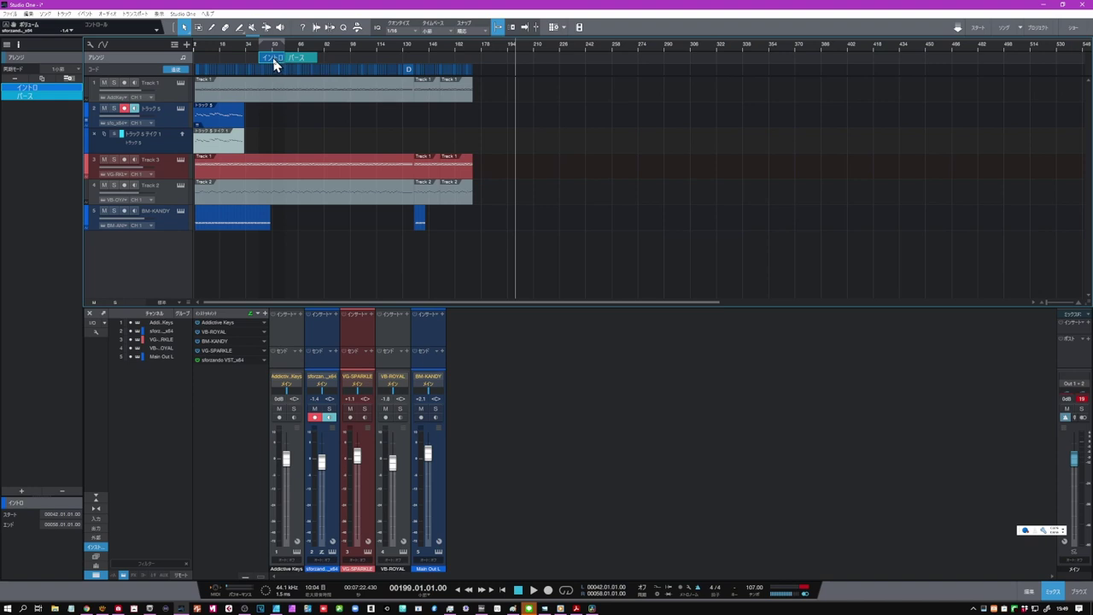
Try moving the イントロ section past the end of the song to bar 178, and undo the move.
{"action": "left_click", "coordinate": [270, 60]}
{"action": "left_click_drag", "start_coordinate": [270, 60], "coordinate": [492, 60]}
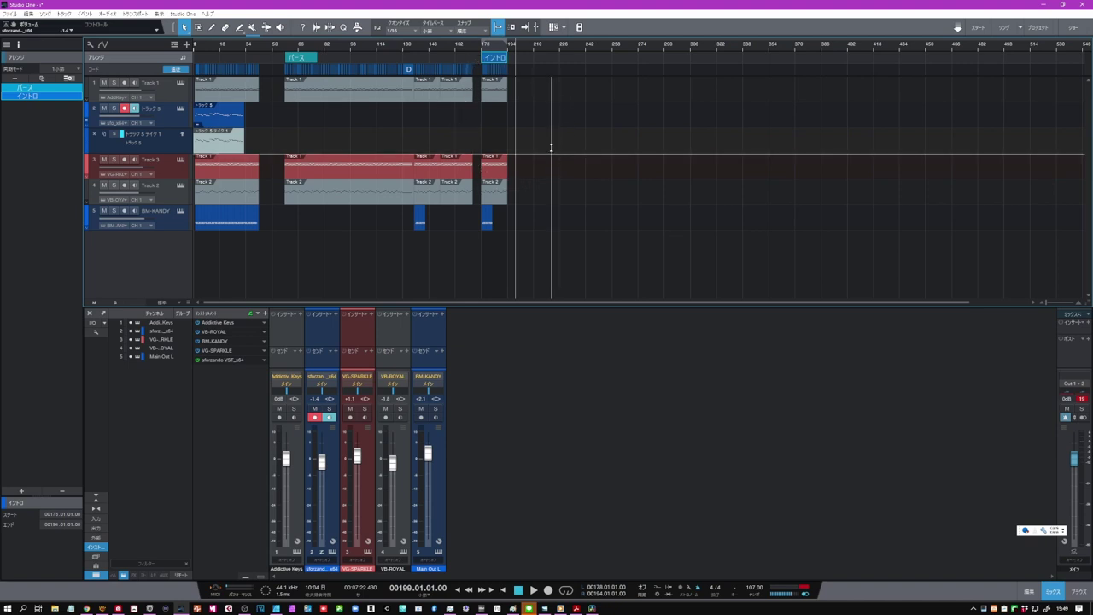
{"action": "key", "text": "ctrl+z"}
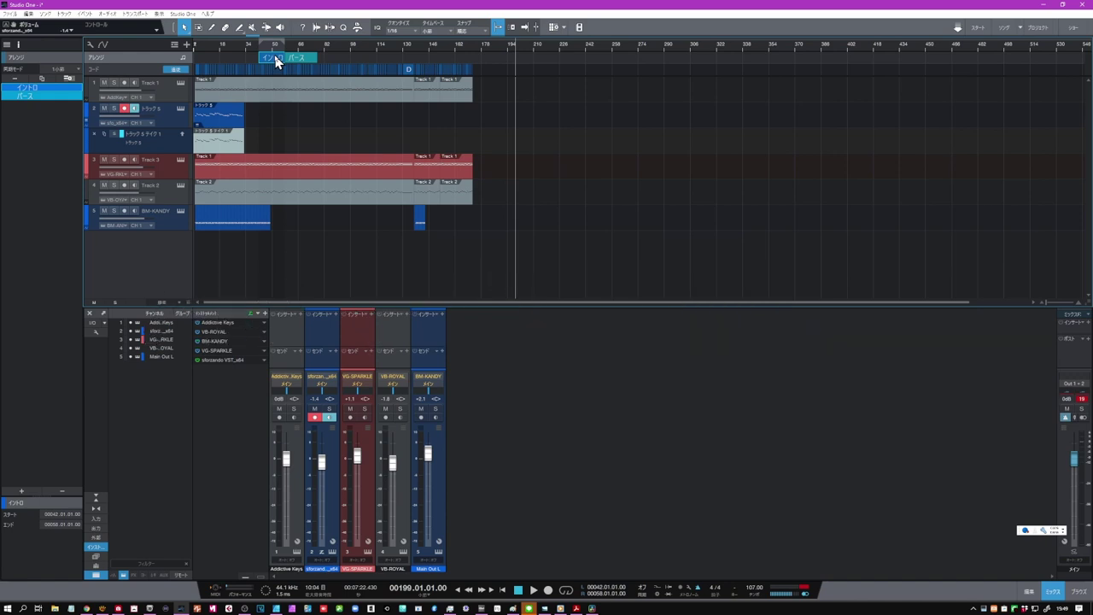
Copy the イントロ section to bar 174, and try relocating the original イントロ and バース sections together beyond the song's end.
{"action": "left_click_drag", "start_coordinate": [275, 60], "coordinate": [493, 70]}
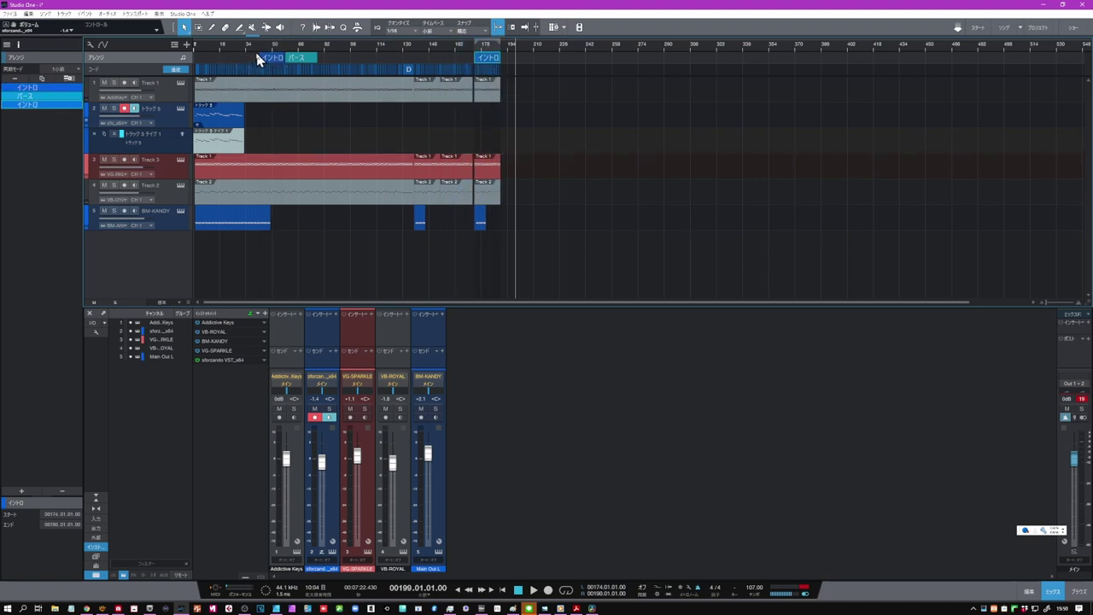
{"action": "left_click_drag", "start_coordinate": [252, 56], "coordinate": [328, 59]}
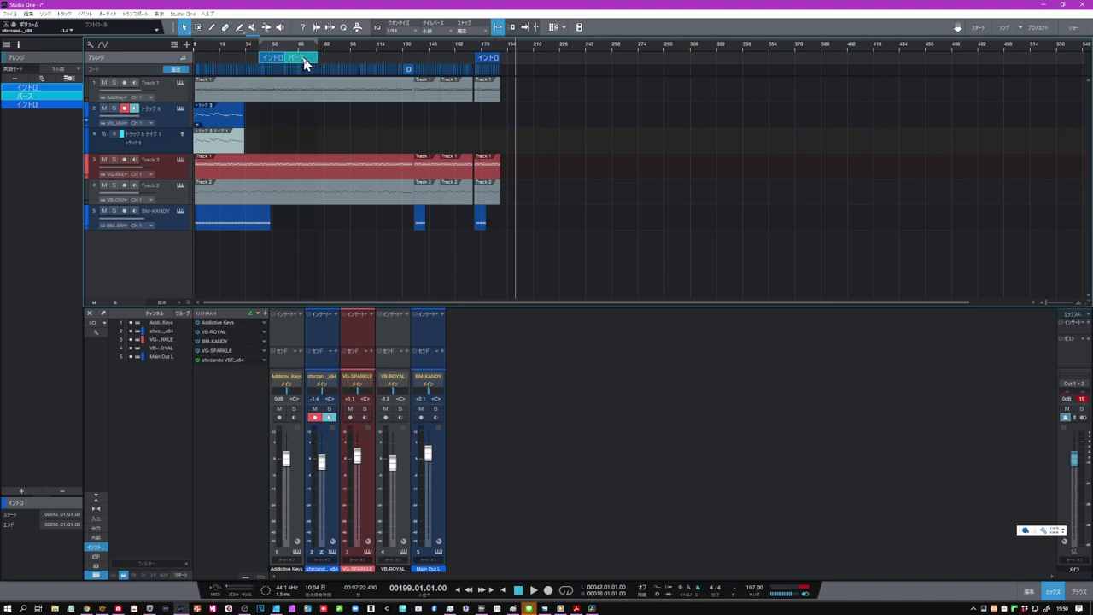
{"action": "left_click_drag", "start_coordinate": [301, 63], "coordinate": [550, 63]}
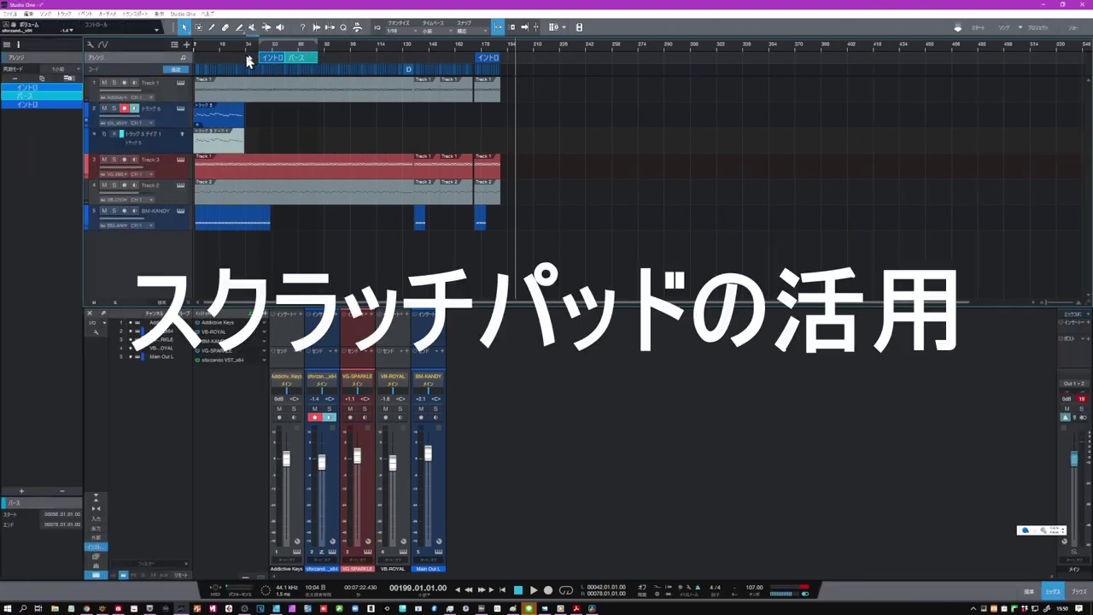
Send the selected イントロ and バース sections to a new scratch pad and widen the scratch pad view.
{"action": "left_click_drag", "start_coordinate": [324, 59], "coordinate": [327, 59]}
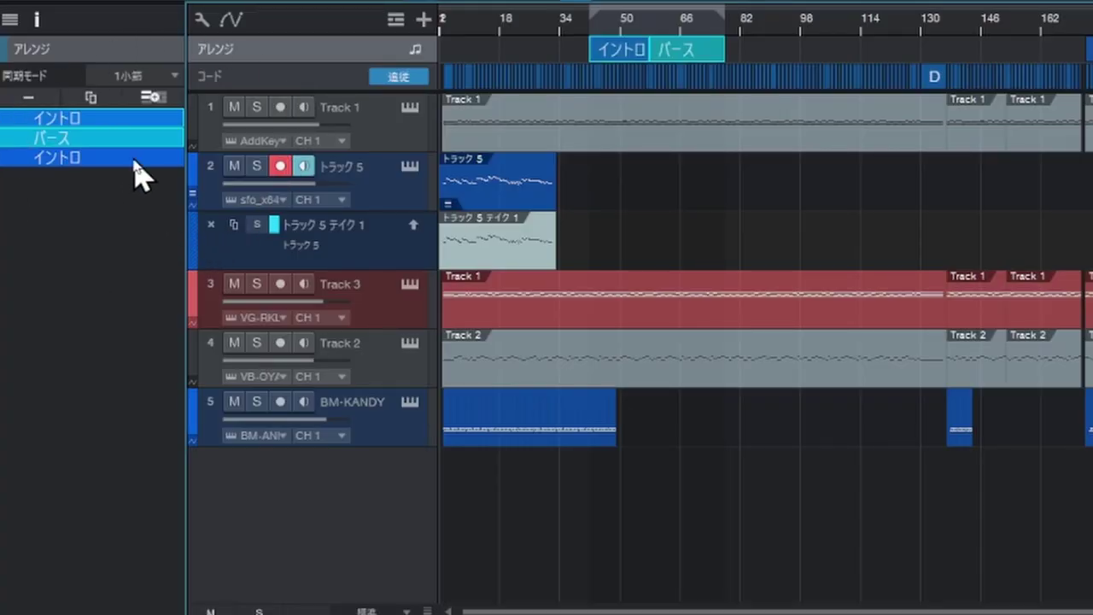
{"action": "left_click", "coordinate": [155, 97]}
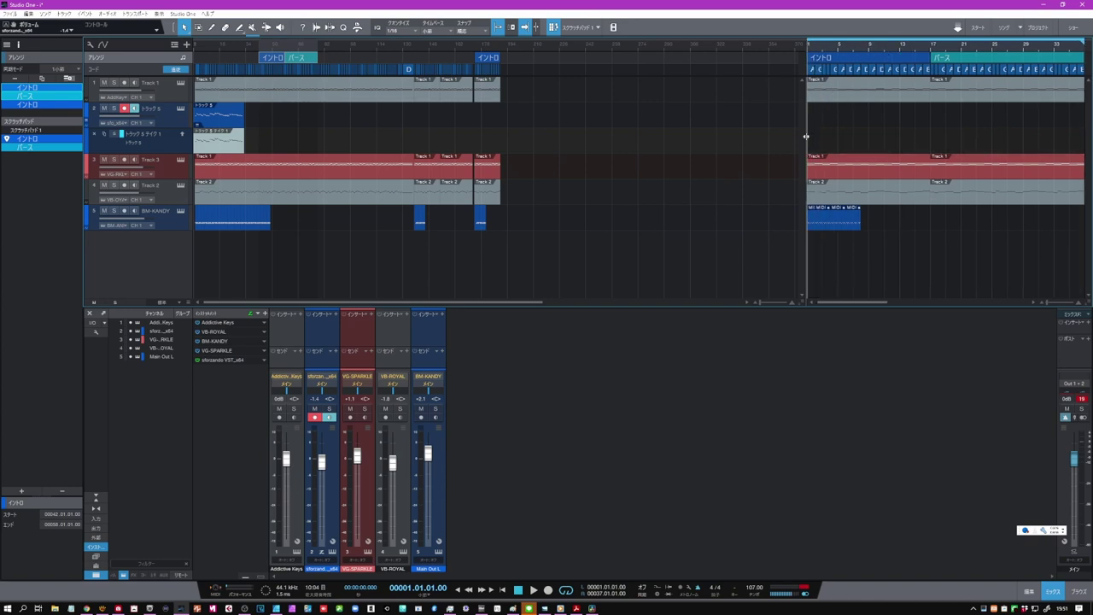
{"action": "left_click_drag", "start_coordinate": [805, 136], "coordinate": [596, 145]}
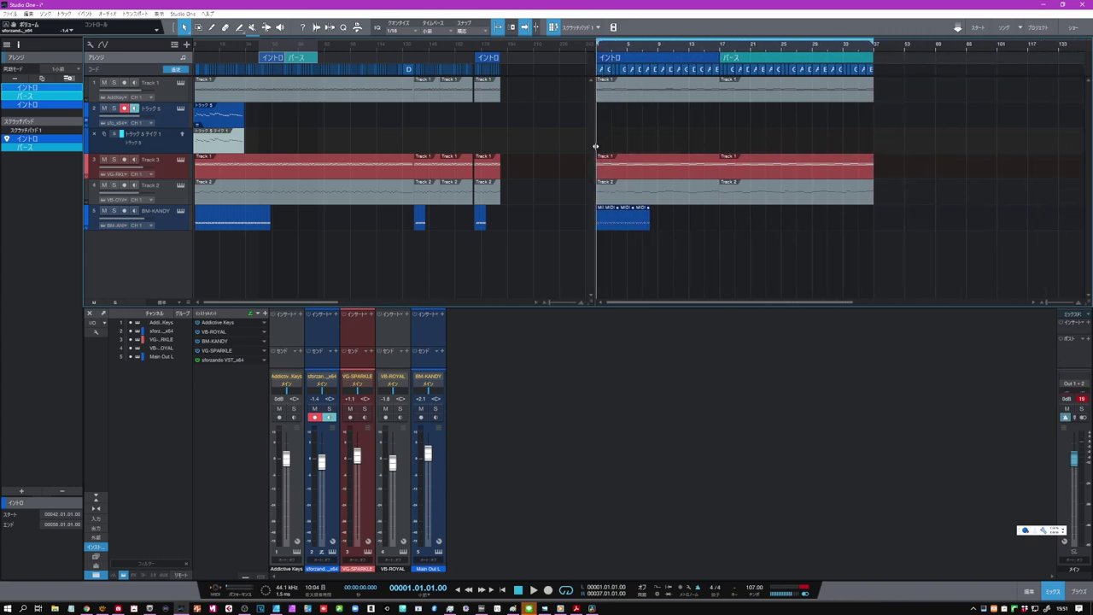
Move the イントロ section in the scratch pad behind バース so that it starts at bar 37.
{"action": "left_click", "coordinate": [638, 60]}
{"action": "left_click_drag", "start_coordinate": [639, 65], "coordinate": [906, 65]}
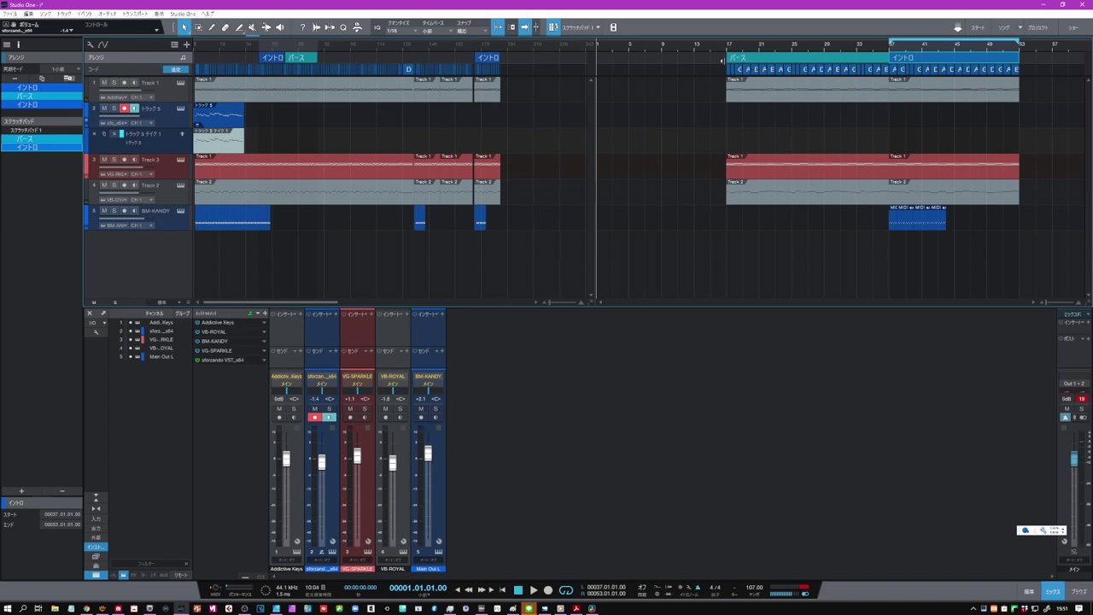
Copy both scratch pad sections, バース and イントロ, into the main arrangement starting at bar 190.
{"action": "left_click_drag", "start_coordinate": [697, 64], "coordinate": [1044, 61]}
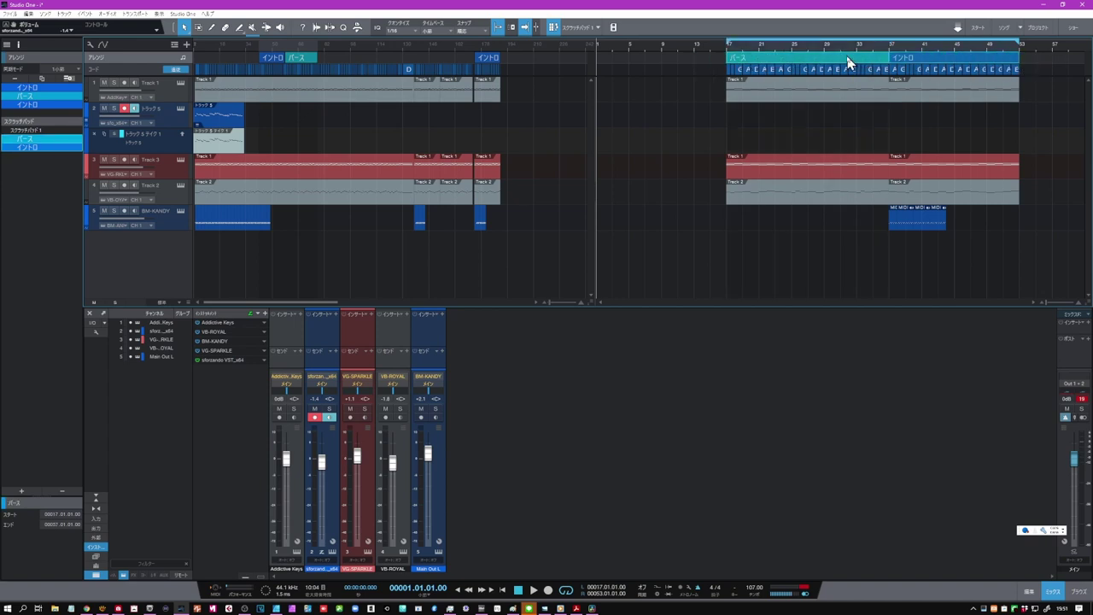
{"action": "left_click_drag", "start_coordinate": [848, 61], "coordinate": [526, 67]}
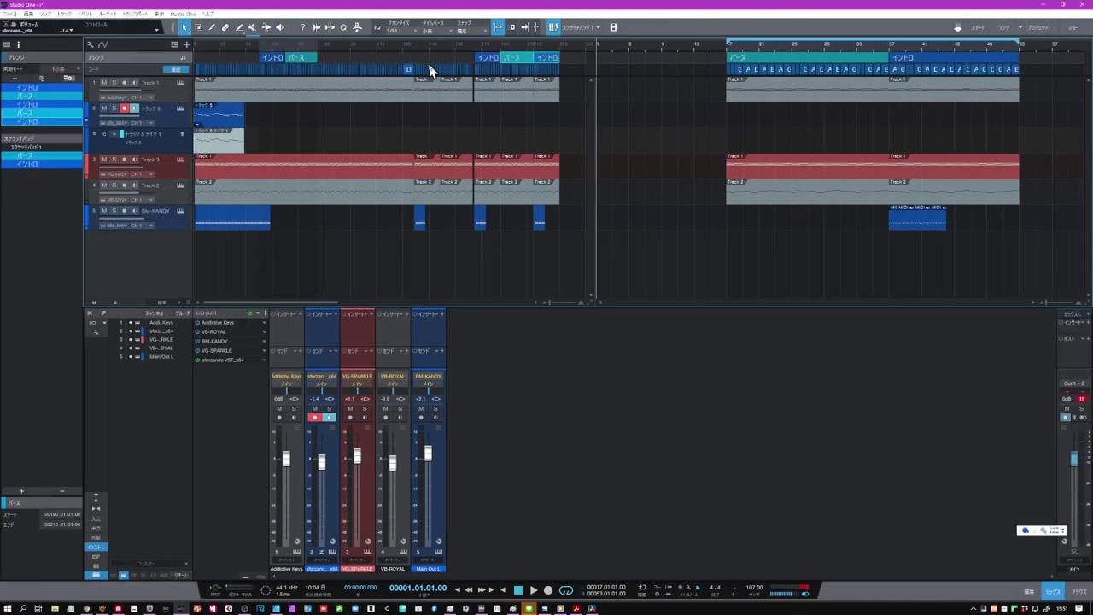
{"action": "left_click", "coordinate": [309, 62]}
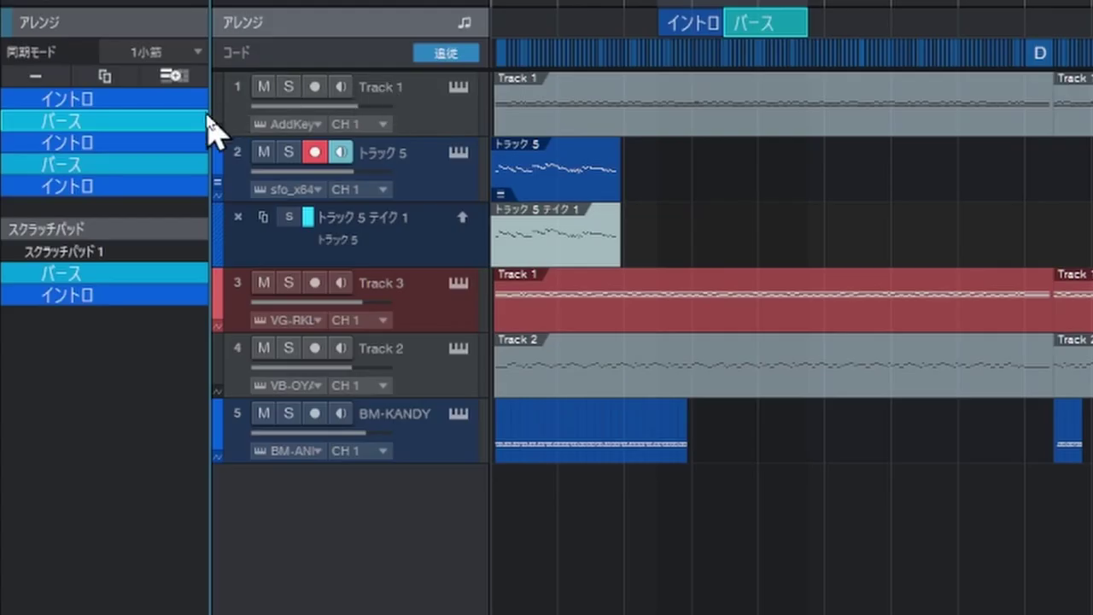
Rename the last three sections of the main arrangement as bbbb, cccccc and dddddd, in order.
{"action": "left_click", "coordinate": [130, 145]}
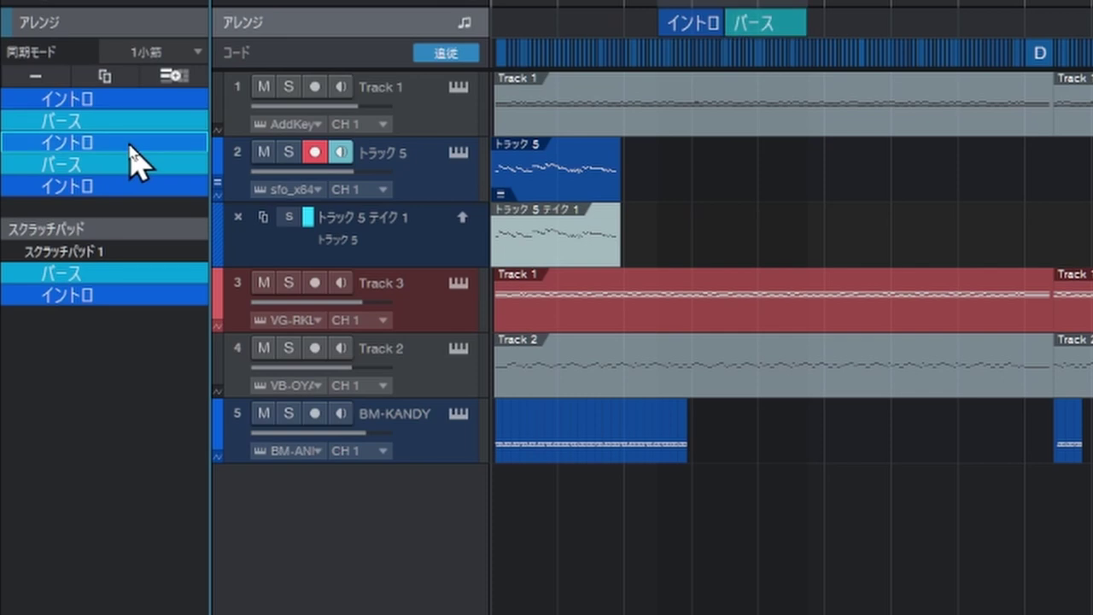
{"action": "double_click", "coordinate": [117, 142]}
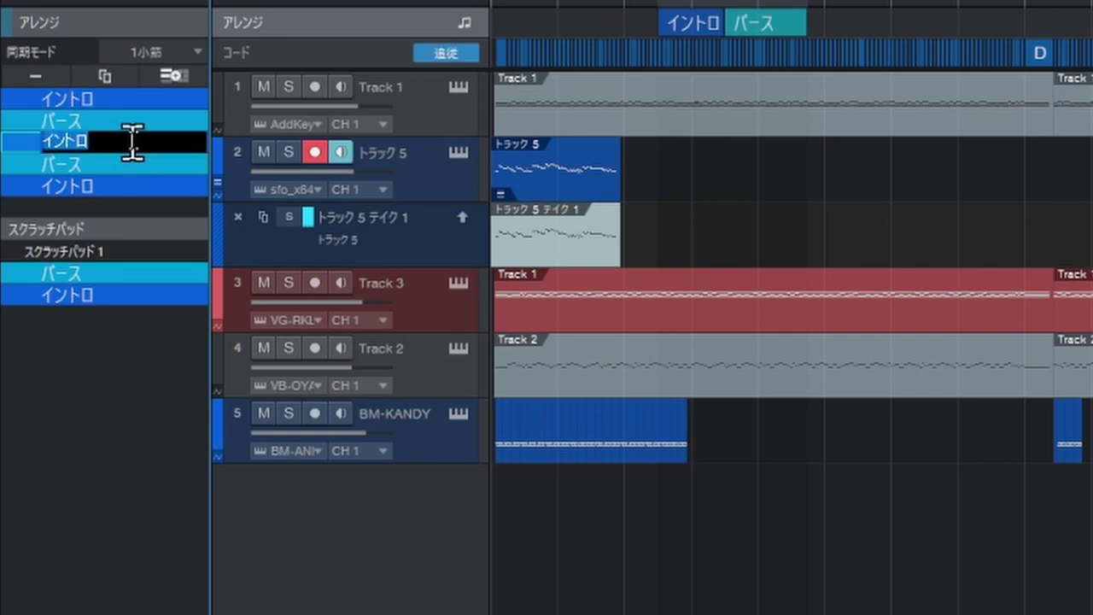
{"action": "type", "text": "bbbb"}
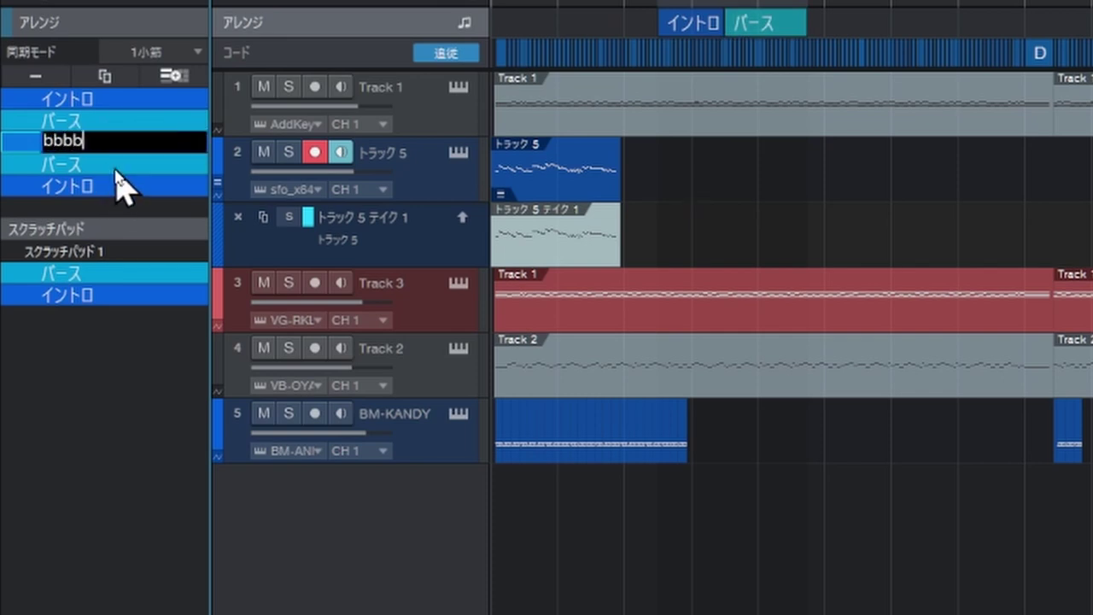
{"action": "left_click", "coordinate": [119, 165]}
{"action": "double_click", "coordinate": [116, 162]}
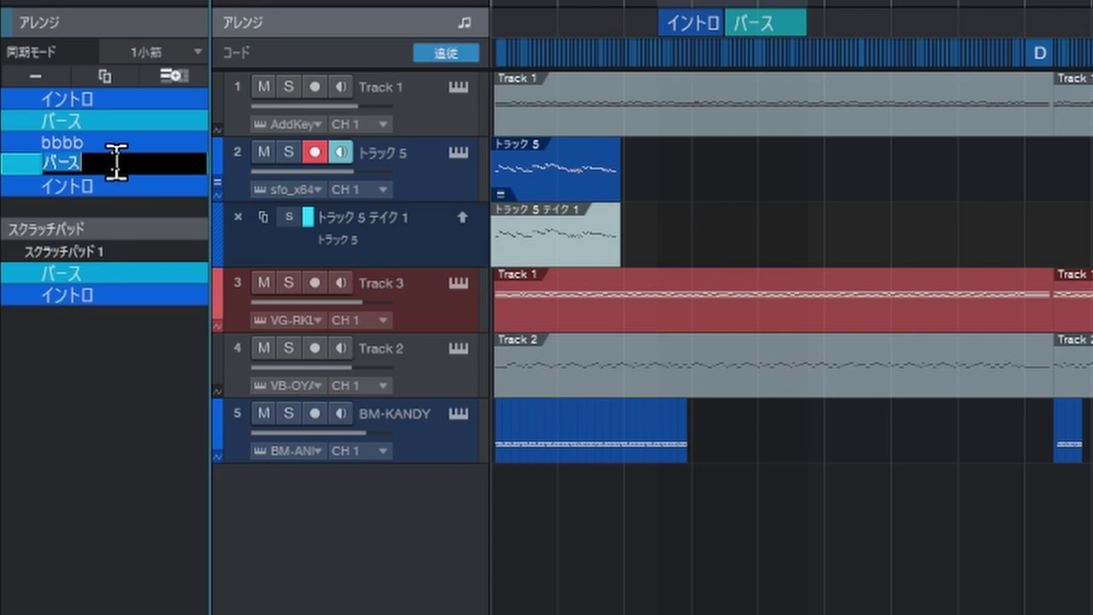
{"action": "type", "text": "cccccc"}
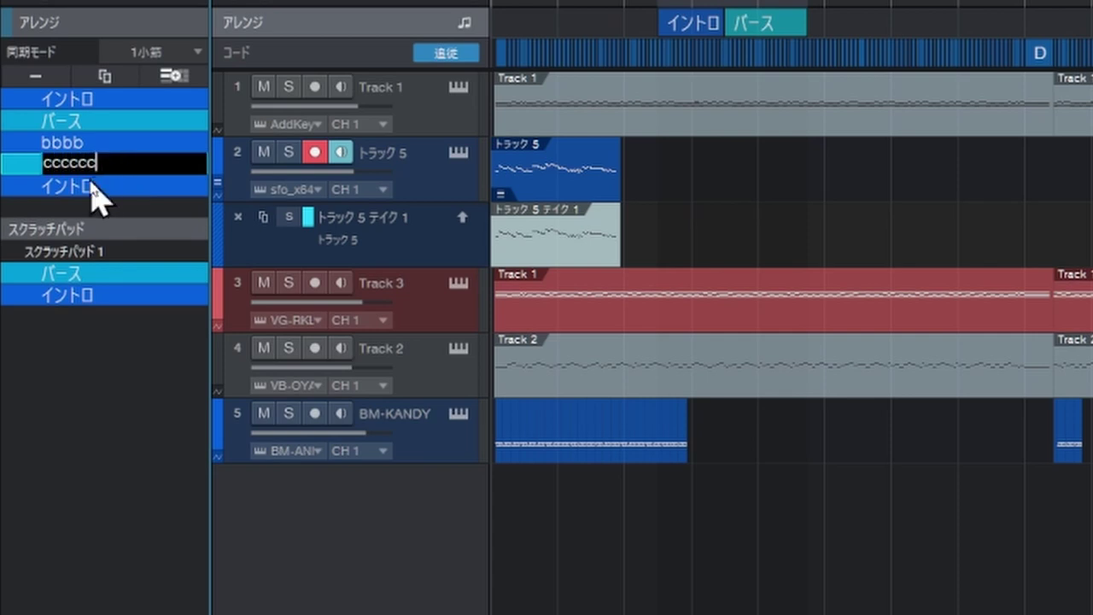
{"action": "left_click", "coordinate": [92, 190]}
{"action": "double_click", "coordinate": [91, 190]}
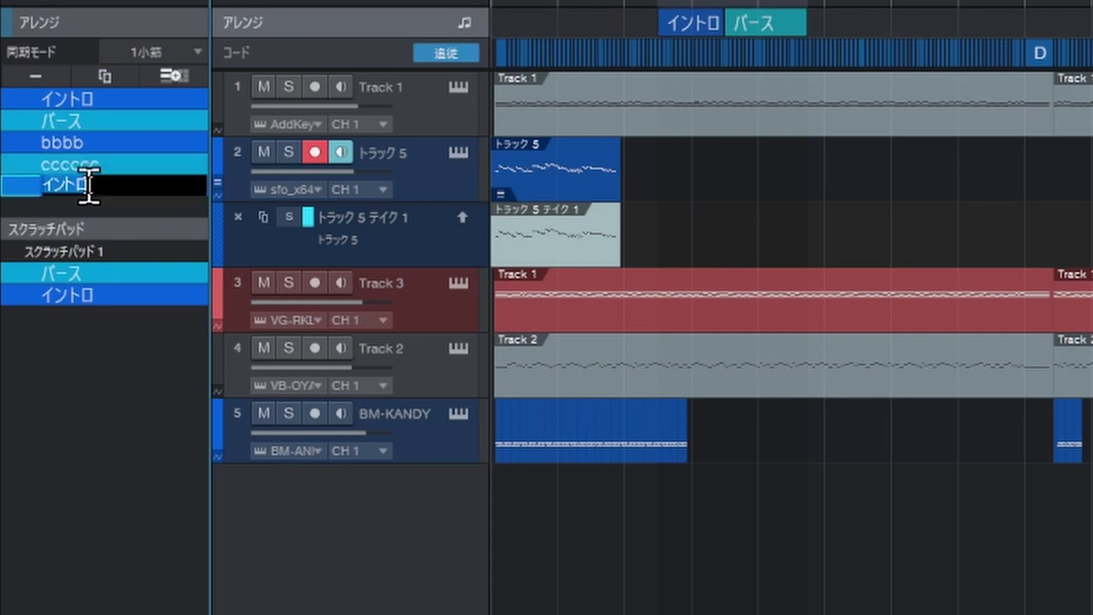
{"action": "type", "text": "dddddd"}
{"action": "left_click", "coordinate": [159, 152]}
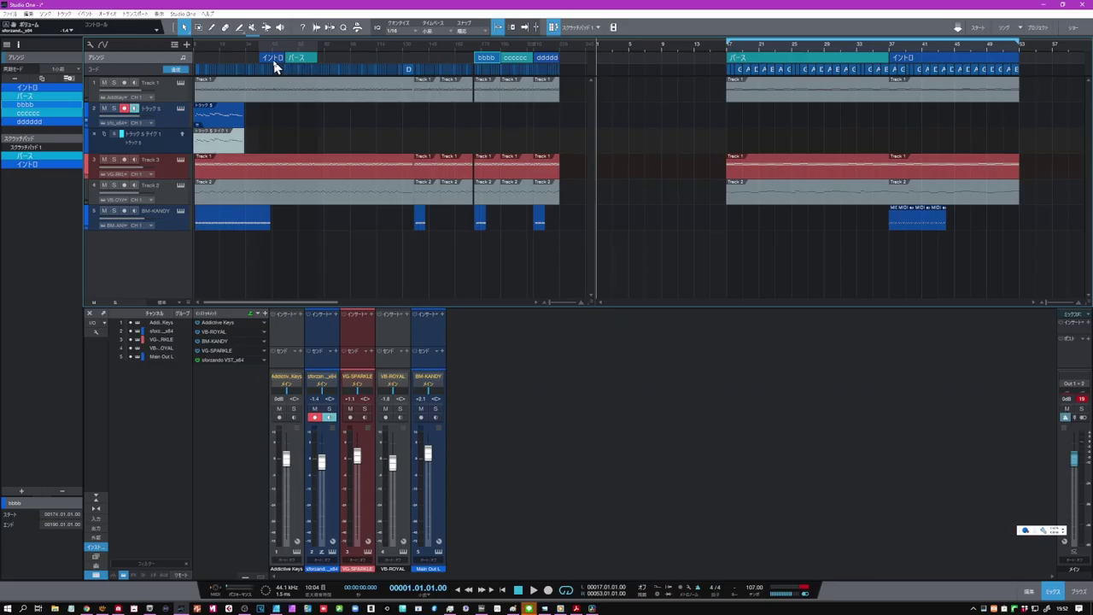
Create a second scratch pad from the first イントロ section and the cccccc section of the arrangement.
{"action": "left_click", "coordinate": [275, 59]}
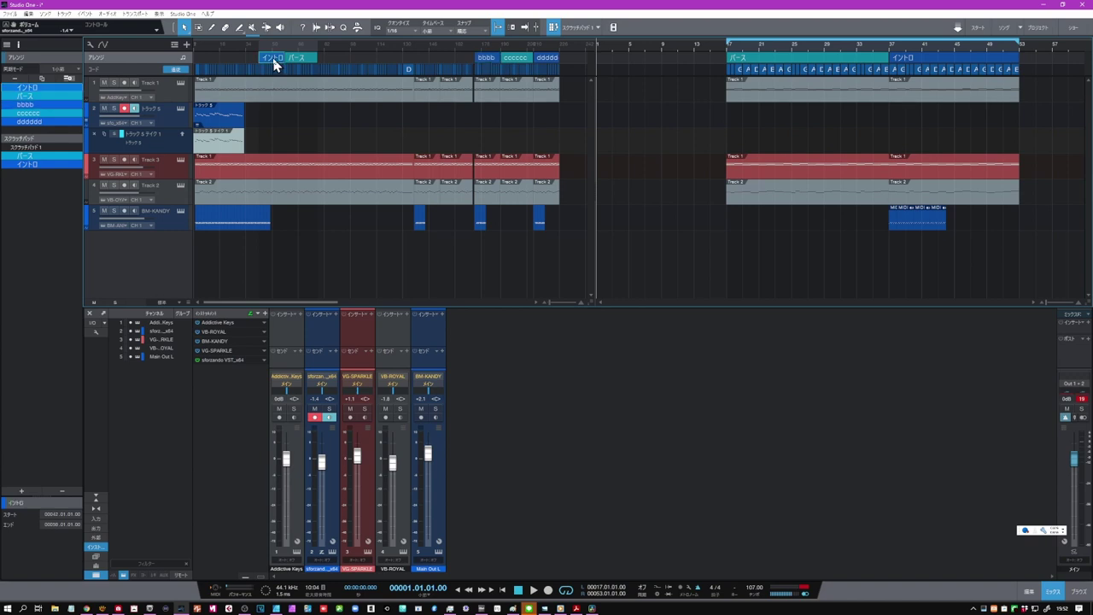
{"action": "left_click", "coordinate": [516, 58]}
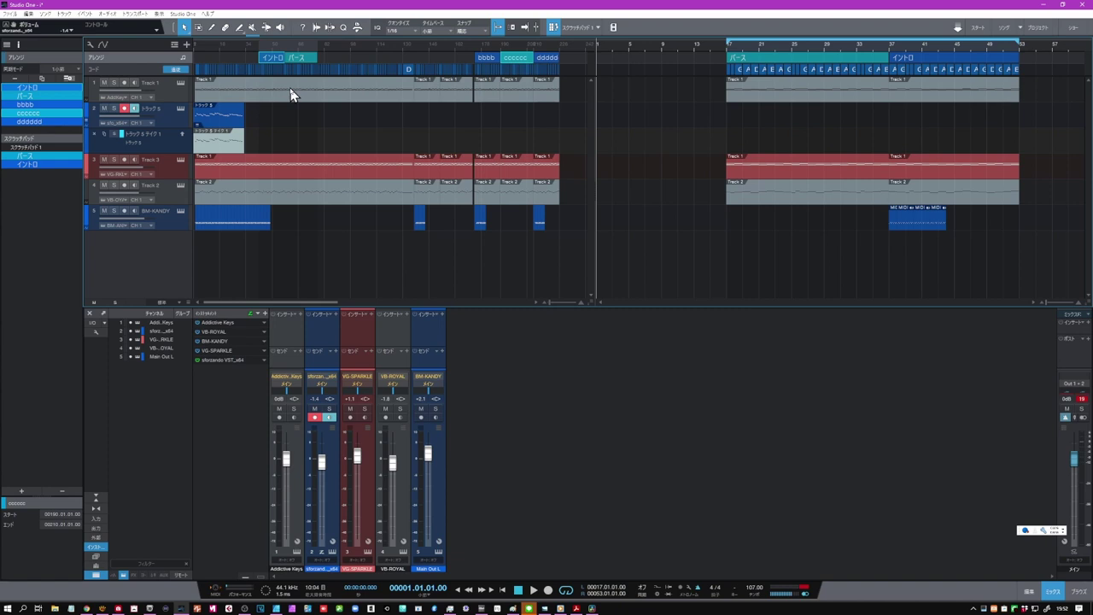
{"action": "left_click", "coordinate": [69, 80]}
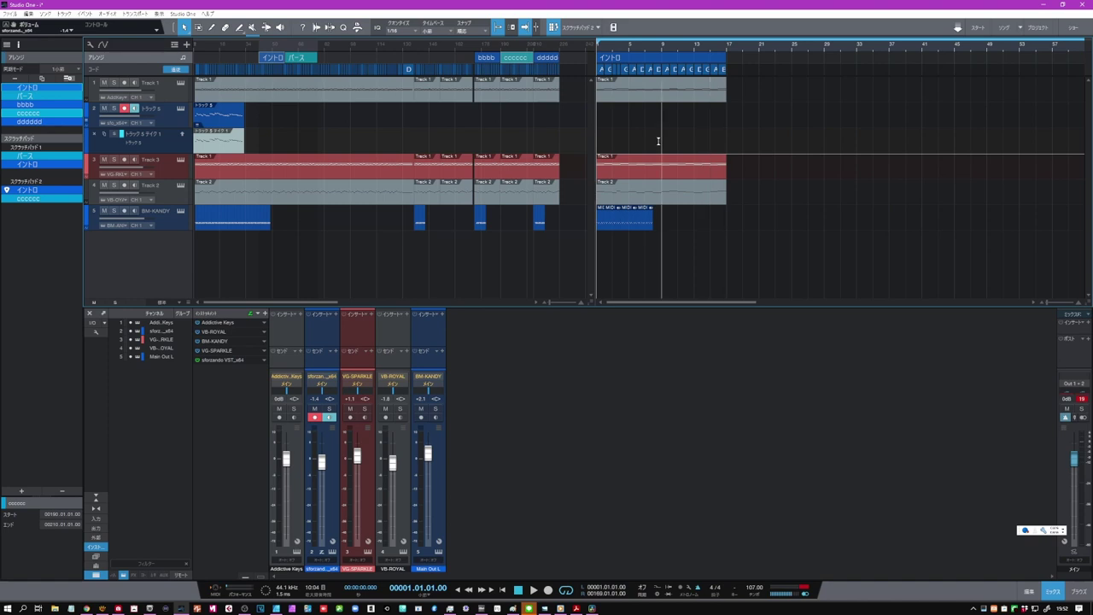
Bring the cccccc section in the second scratch pad closer to イントロ, starting at bar 23.
{"action": "scroll", "coordinate": [673, 270], "scroll_direction": "right", "scroll_amount": 8}
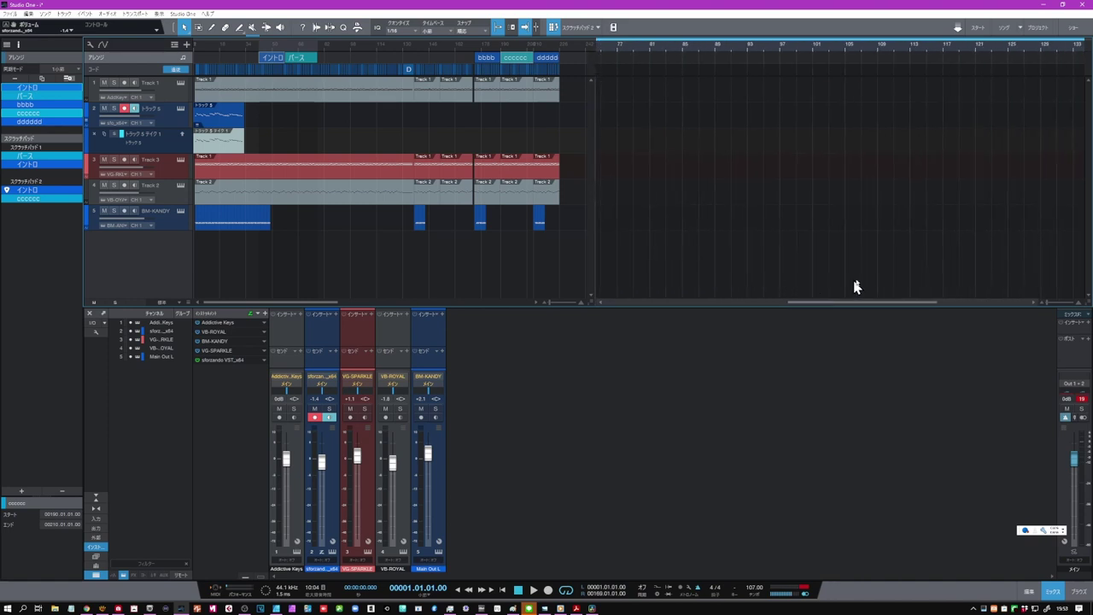
{"action": "scroll", "coordinate": [856, 286], "scroll_direction": "right", "scroll_amount": 6}
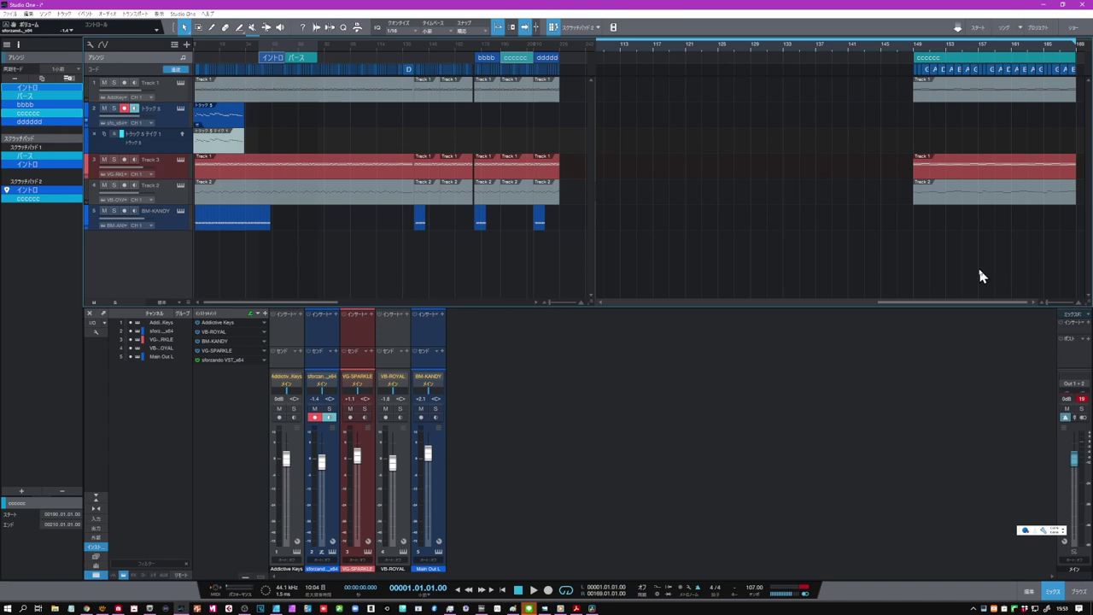
{"action": "left_click_drag", "start_coordinate": [973, 301], "coordinate": [628, 302]}
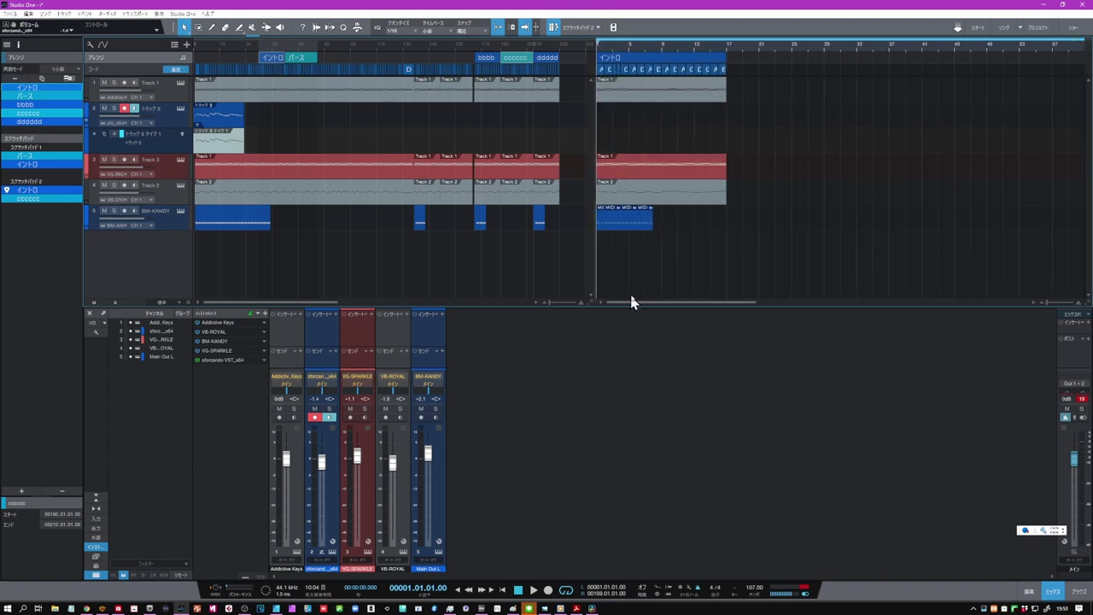
{"action": "double_click", "coordinate": [756, 46]}
Copy both sections of the second scratch pad into the main arrangement after dddddd, and widen the arrangement view.
{"action": "left_click_drag", "start_coordinate": [1046, 64], "coordinate": [598, 61]}
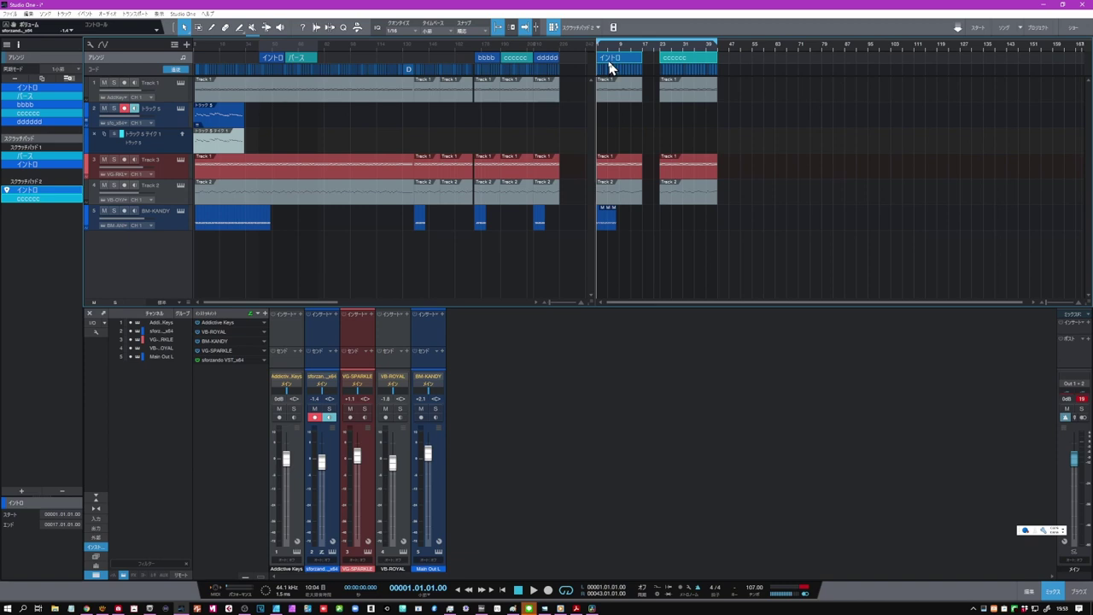
{"action": "left_click_drag", "start_coordinate": [608, 61], "coordinate": [576, 62]}
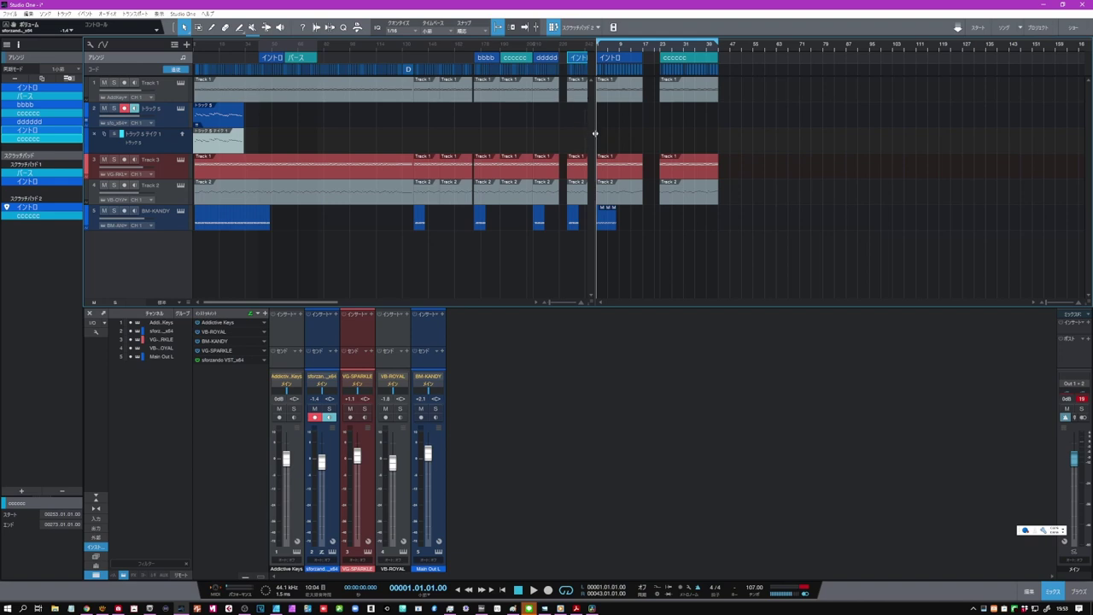
{"action": "left_click_drag", "start_coordinate": [595, 134], "coordinate": [723, 133]}
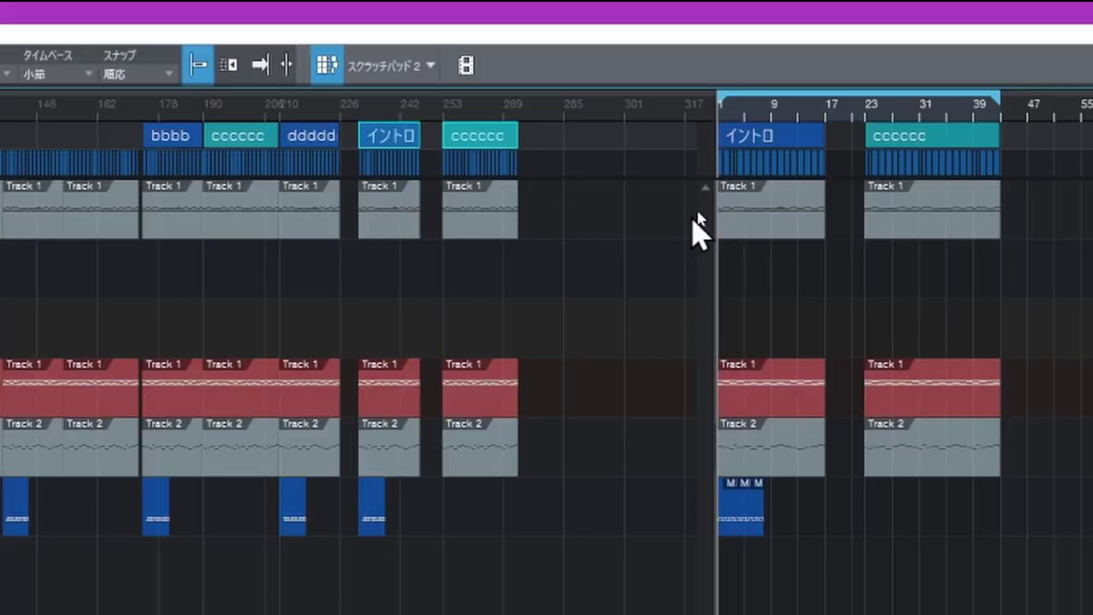
Delete both scratch pads, スクラッチパッド 2 first and スクラッチパッド 1 after it.
{"action": "left_click", "coordinate": [429, 68]}
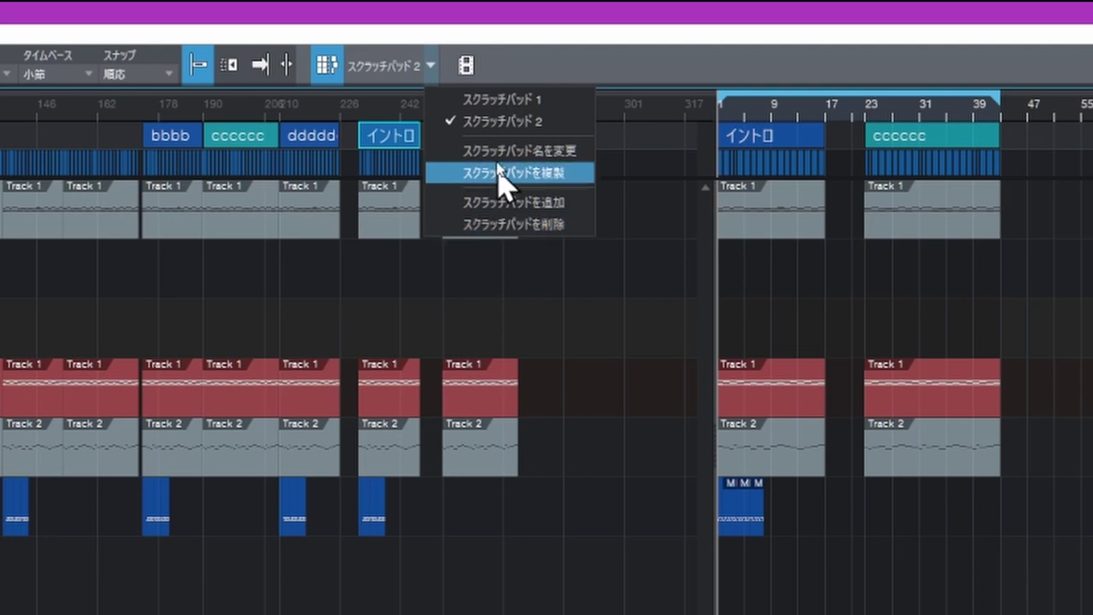
{"action": "left_click", "coordinate": [488, 227]}
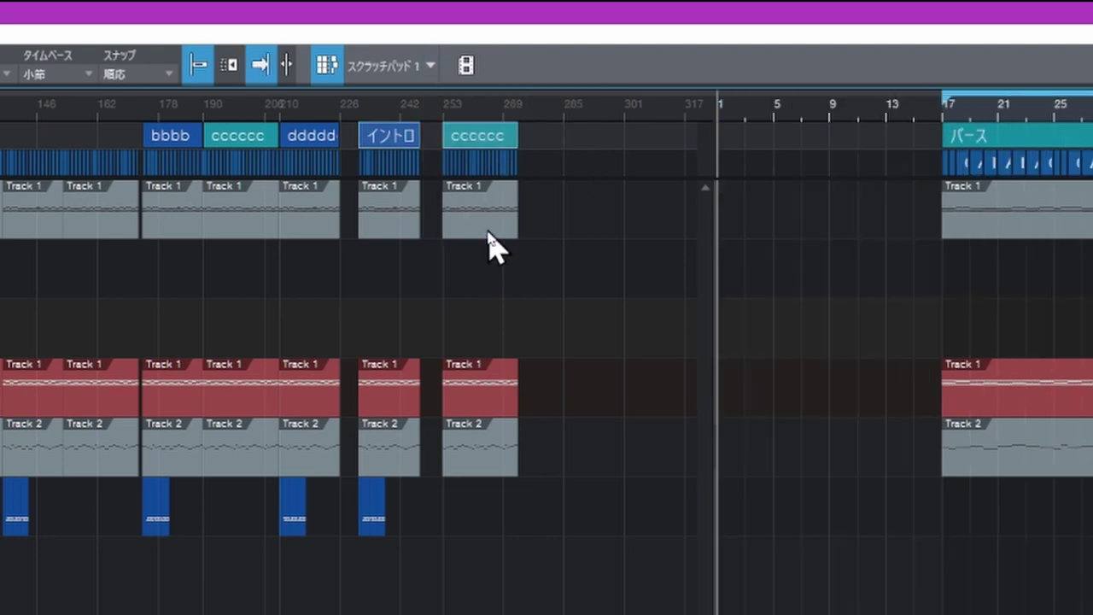
{"action": "left_click", "coordinate": [432, 68]}
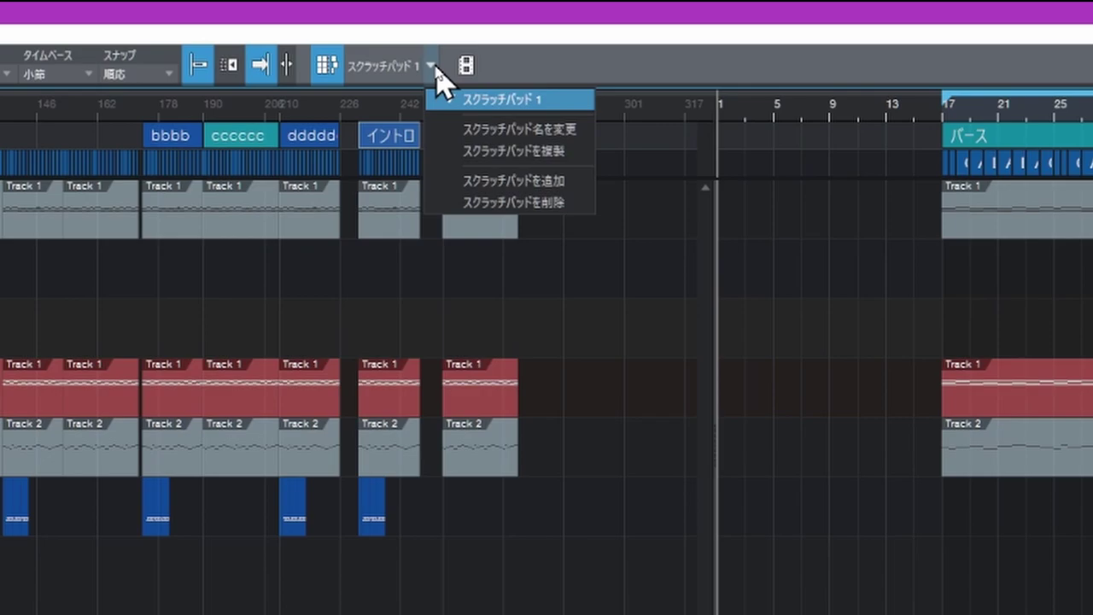
{"action": "left_click", "coordinate": [474, 203]}
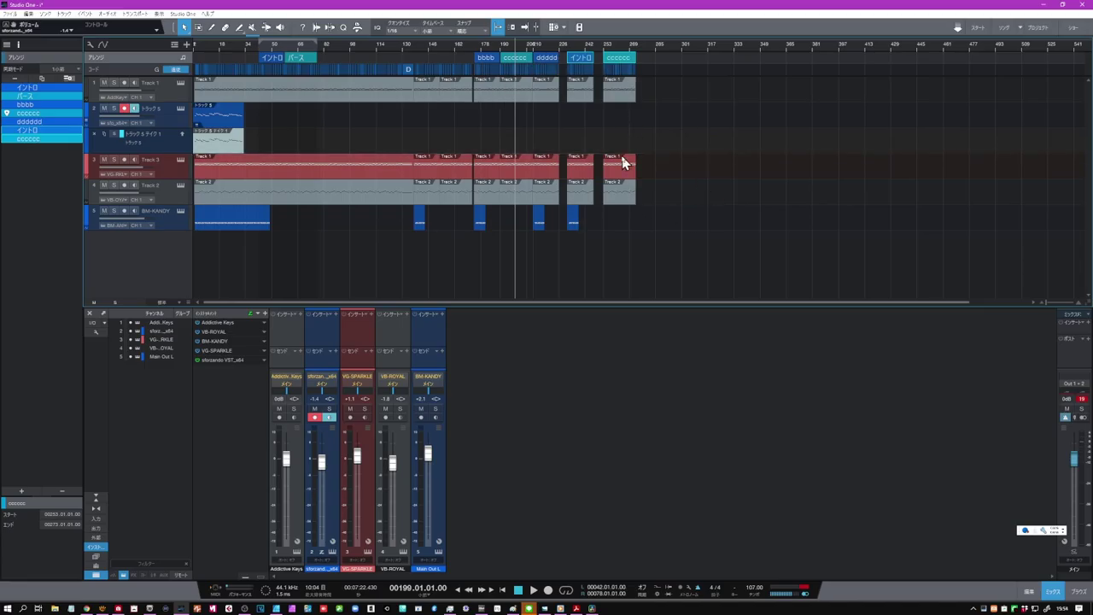